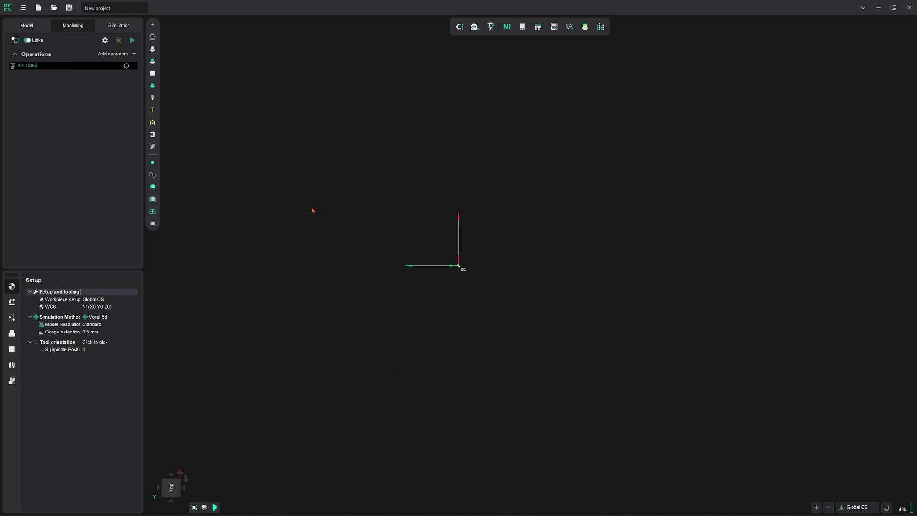
- Launch MachineMaker from ENCY's main menu to start an empty New Project
click(22, 9)
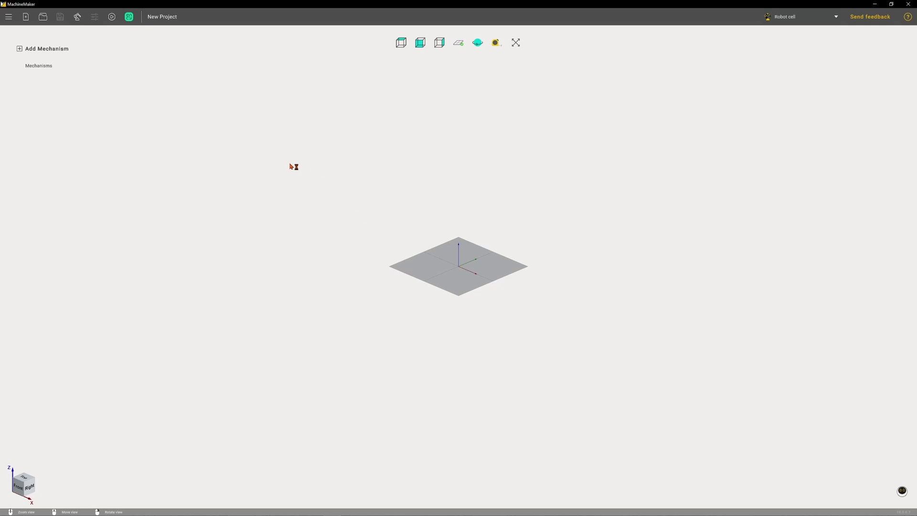
- Open the online Mechanisms library with the list filtered to Robot models
click(79, 20)
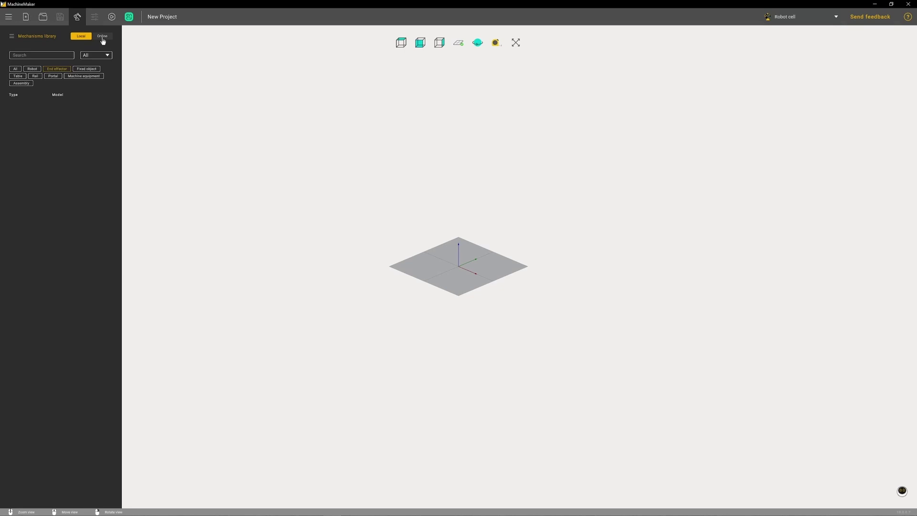
click(103, 39)
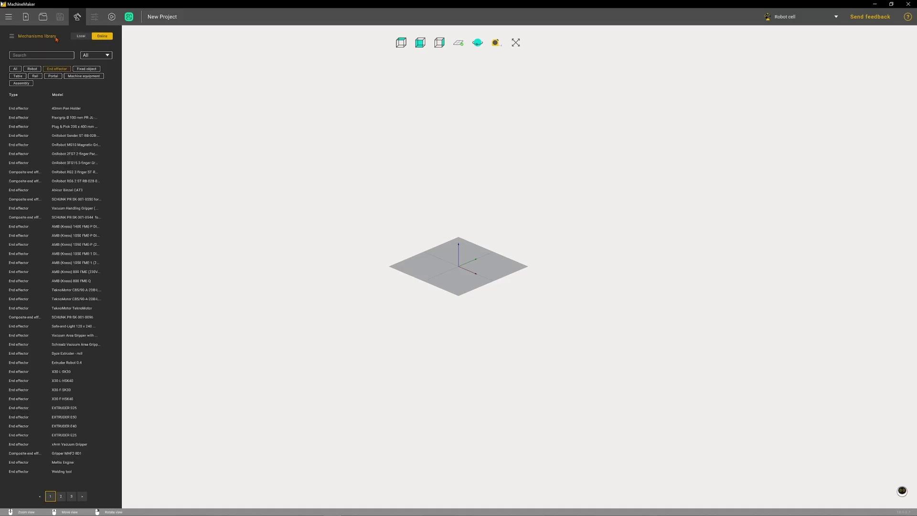
click(31, 69)
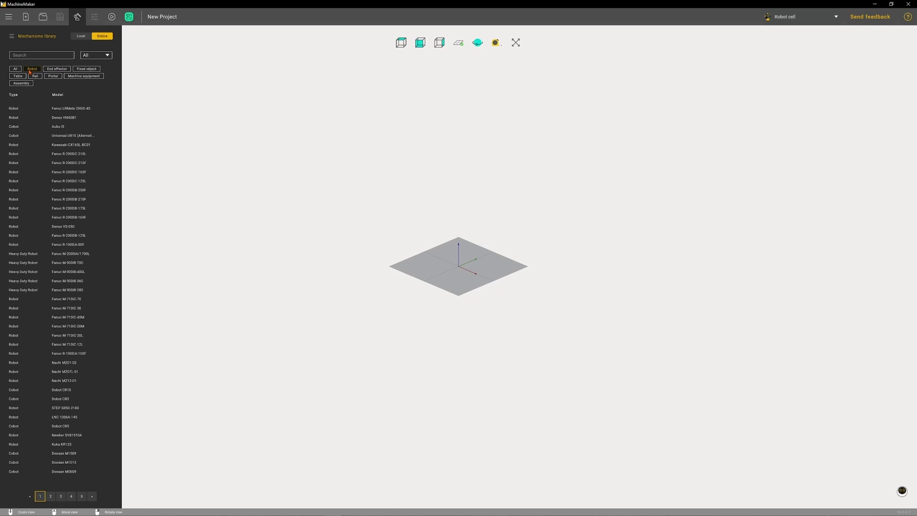
- Search 'kuka kr21', add the Kuka KR 210-2 robot, then filter the library to tables
click(31, 70)
click(29, 53)
text(kuka kr)
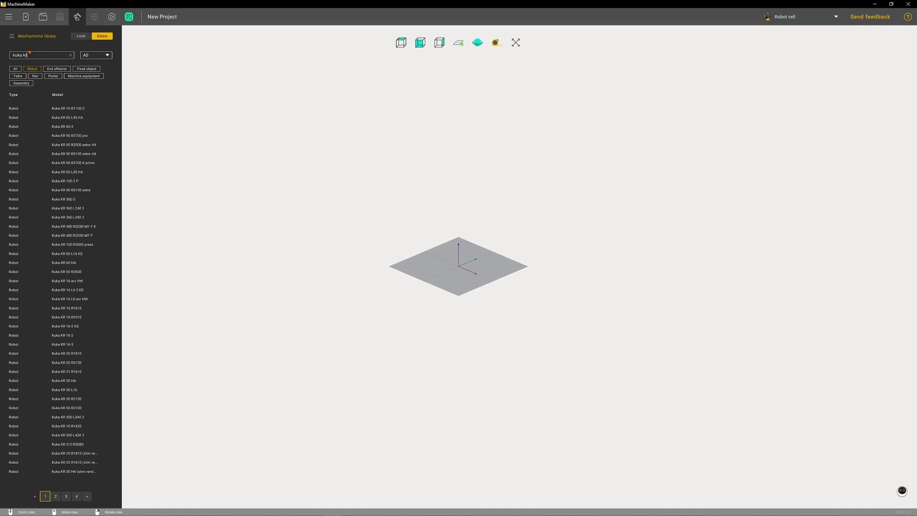
text(210)
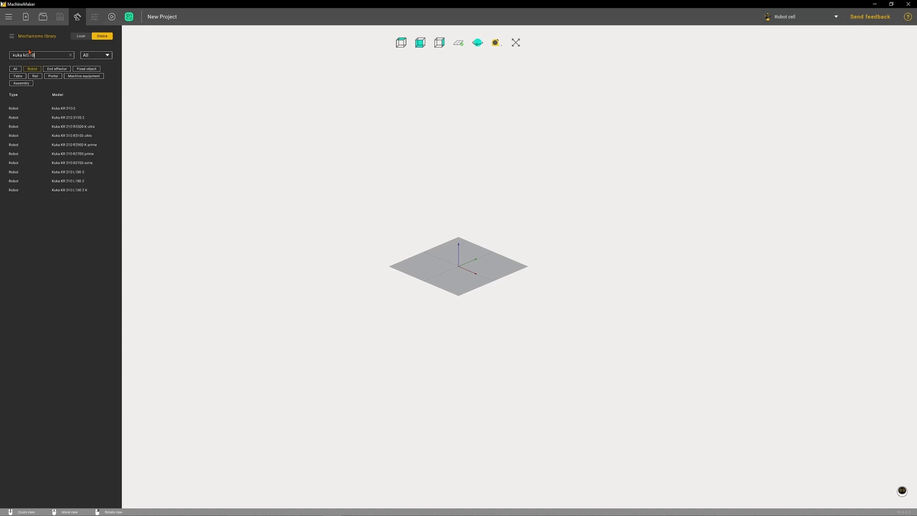
click(70, 109)
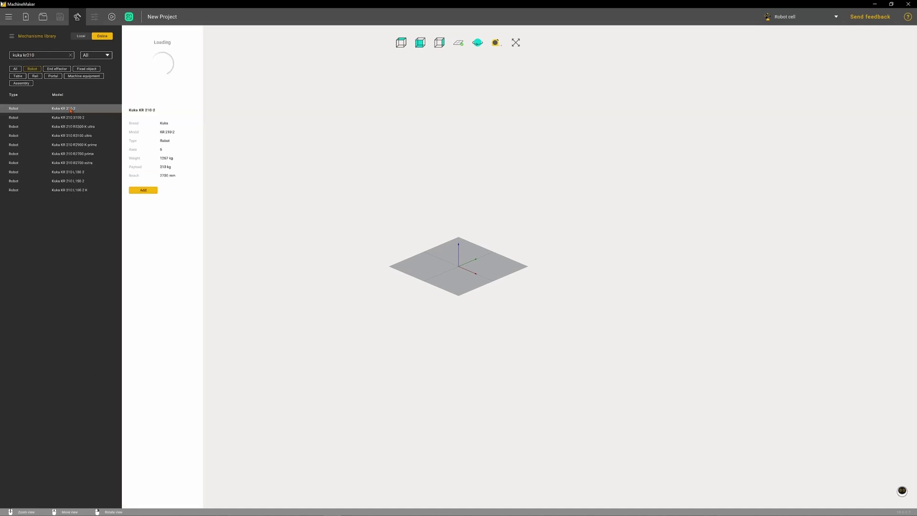
click(146, 191)
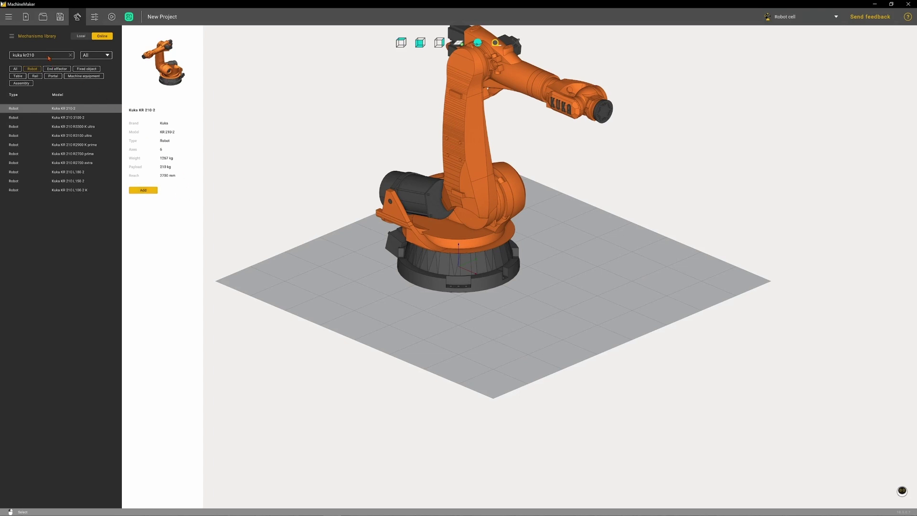
click(18, 77)
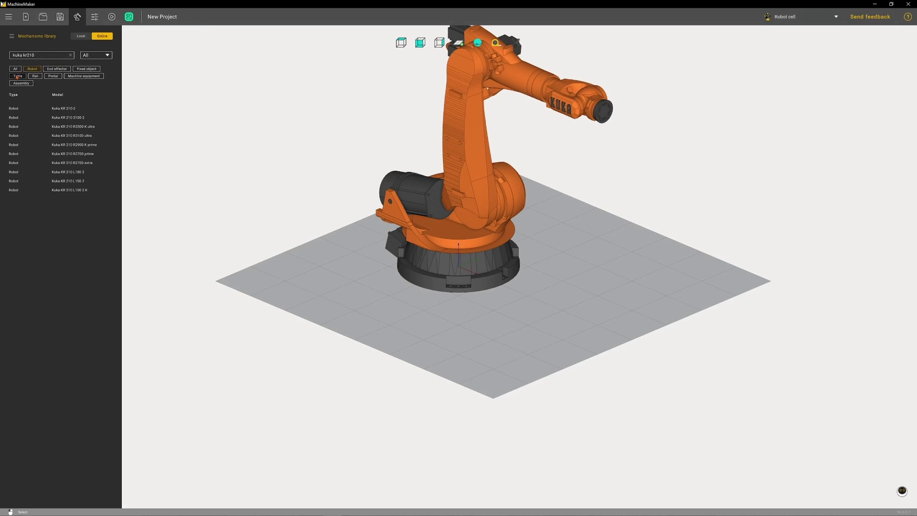
- Search tables for '2-a' and add the Kuka DKP-400 V2 two-axis table
click(70, 56)
text(2)
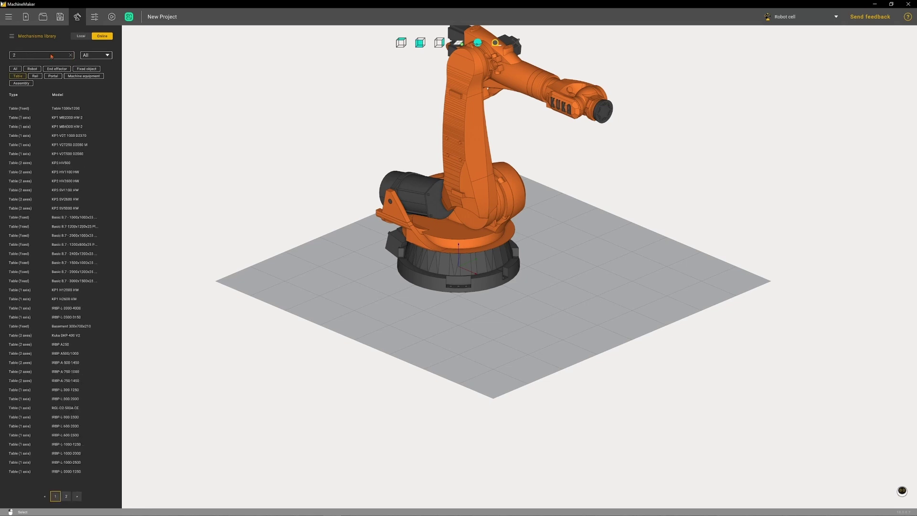
text(-a)
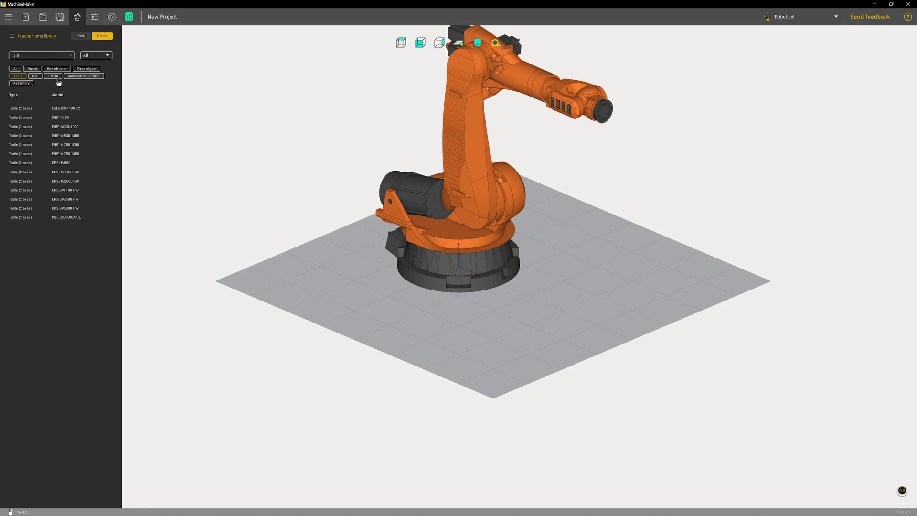
click(70, 109)
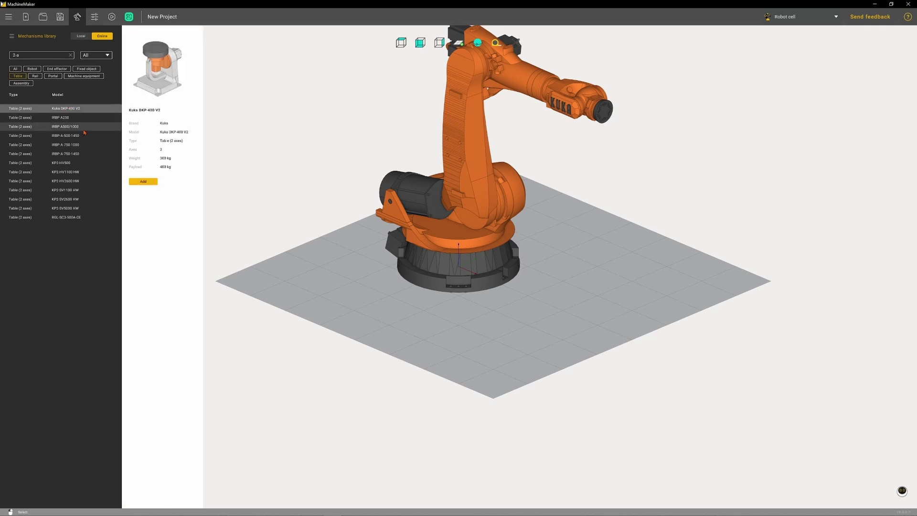
click(143, 181)
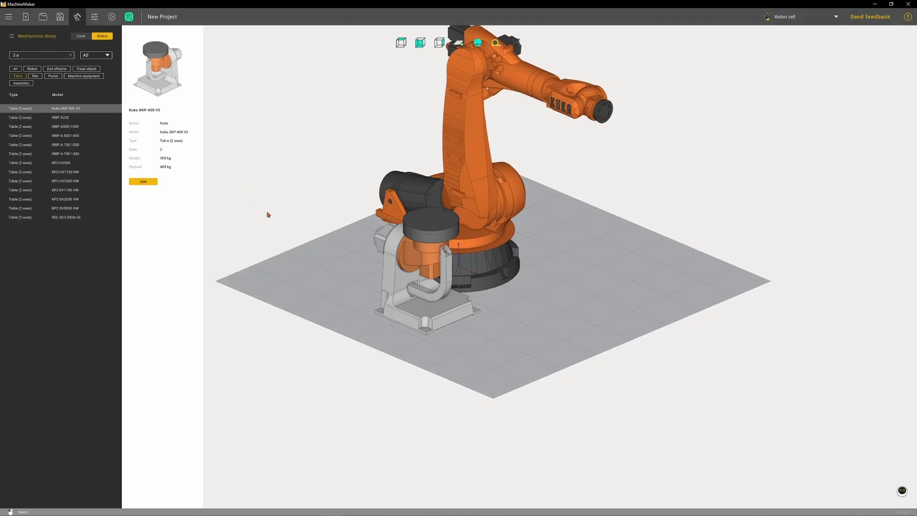
scroll(370, 262, down, 2)
scroll(370, 262, down, 2)
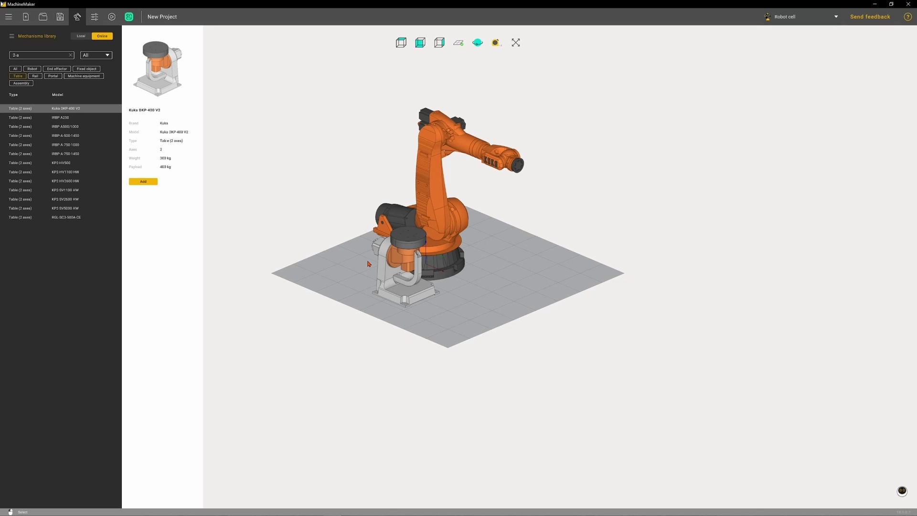
- Place the DKP-400 V2 table at X 2500, Y 0, rotated 90° about A
click(400, 294)
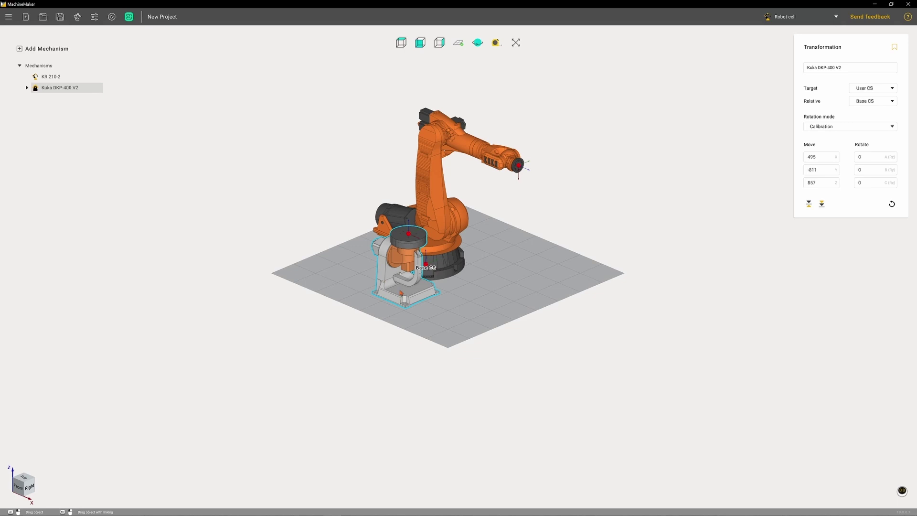
drag(400, 294, 545, 319)
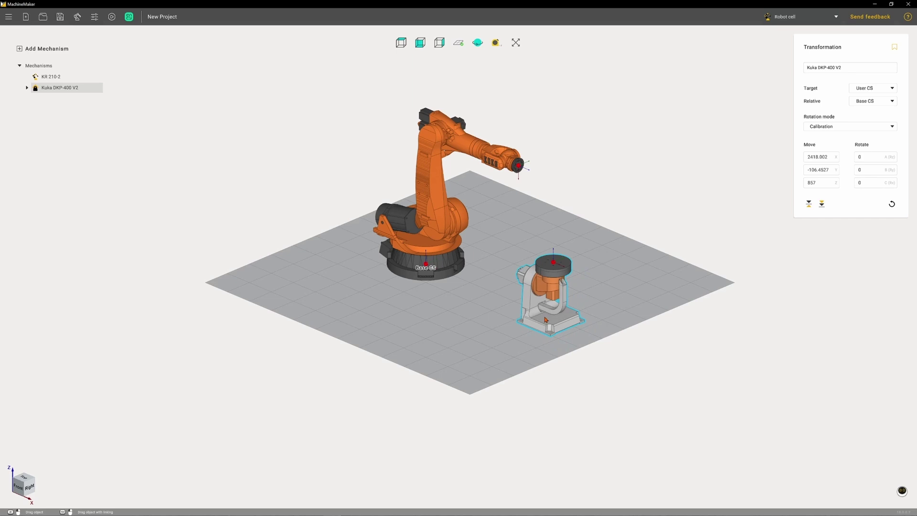
drag(545, 319, 545, 317)
click(815, 158)
text(2500)
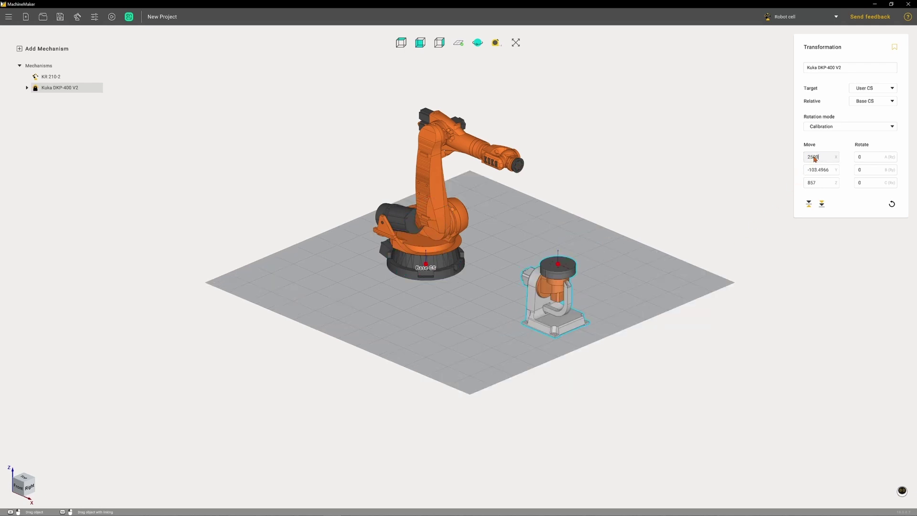
click(818, 170)
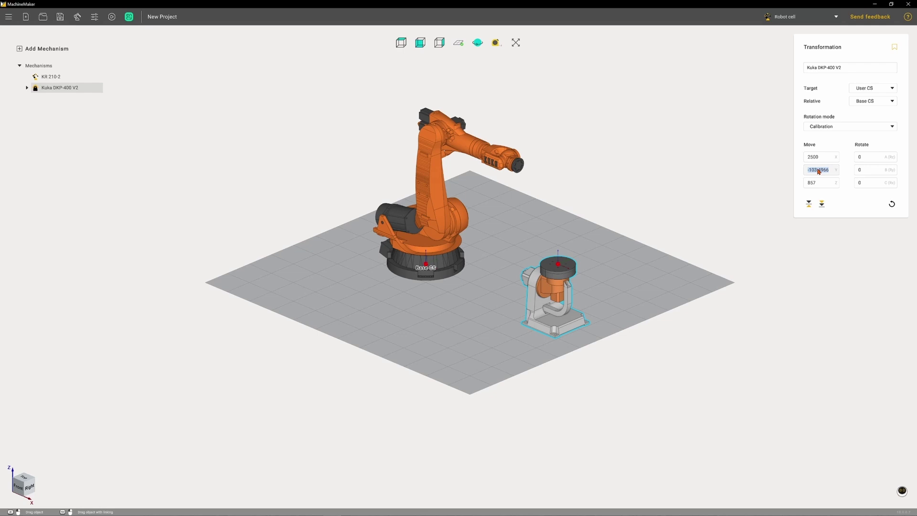
text(0)
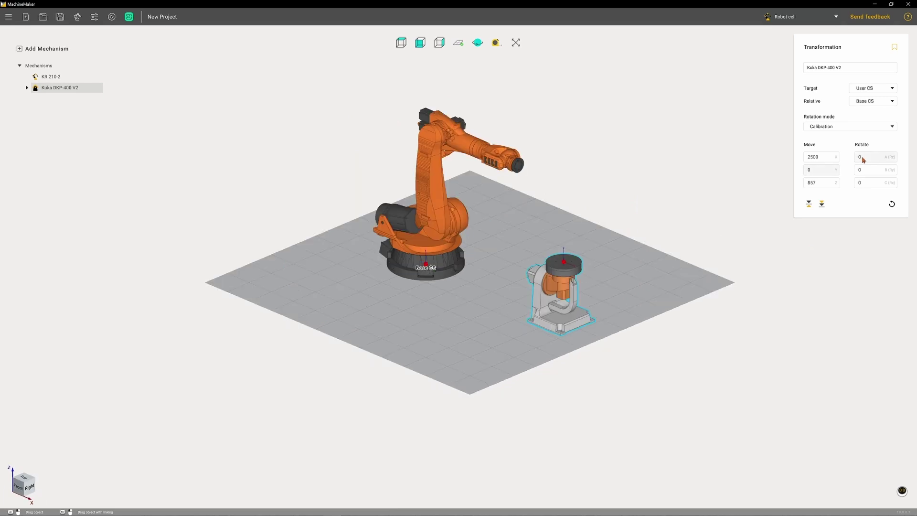
text(90)
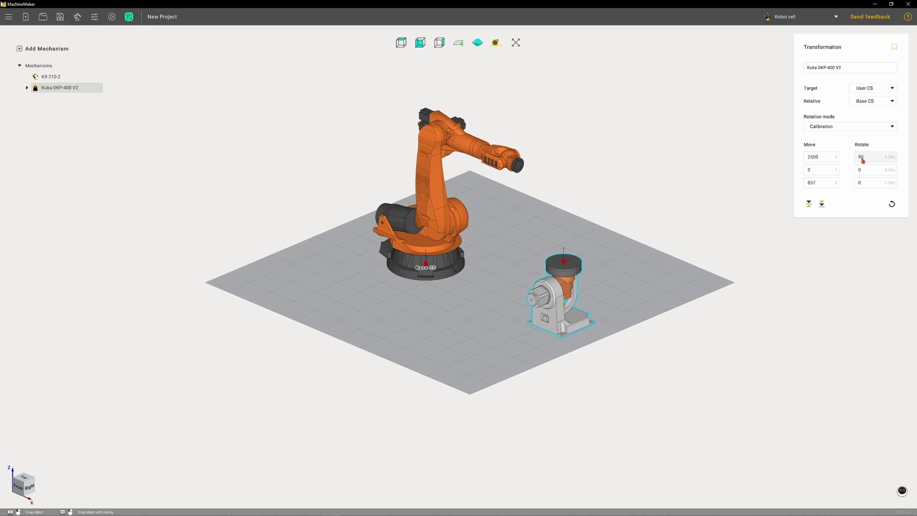
drag(761, 261, 805, 243)
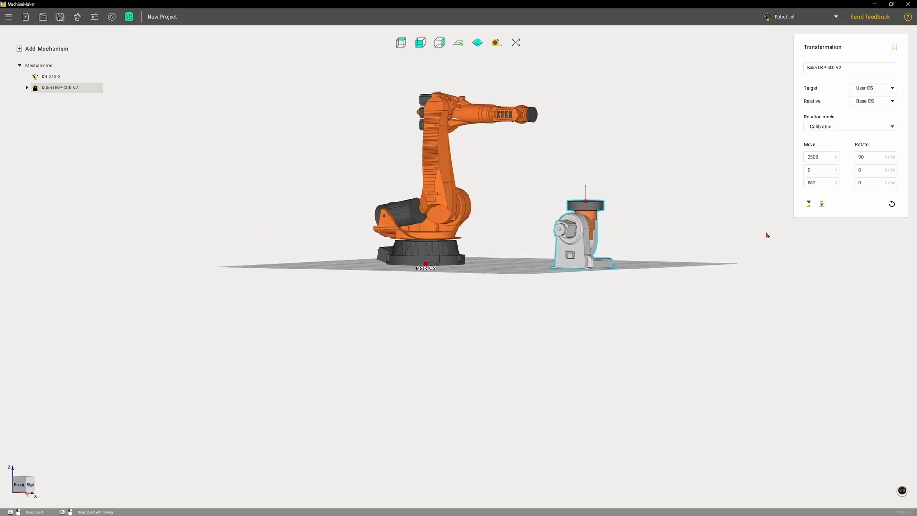
middle_drag(767, 235, 640, 272)
click(836, 170)
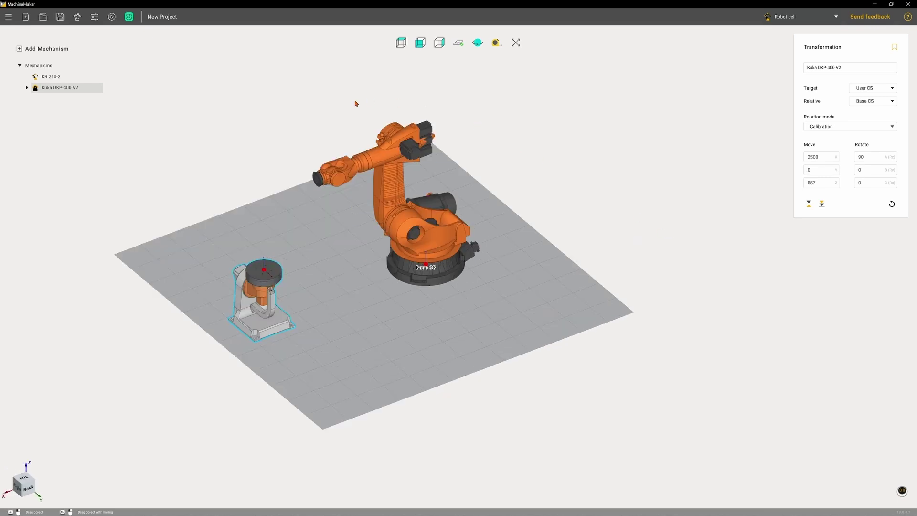
- Search end effectors for 'spind' and mount the Milling Spindle on the robot flange
click(77, 17)
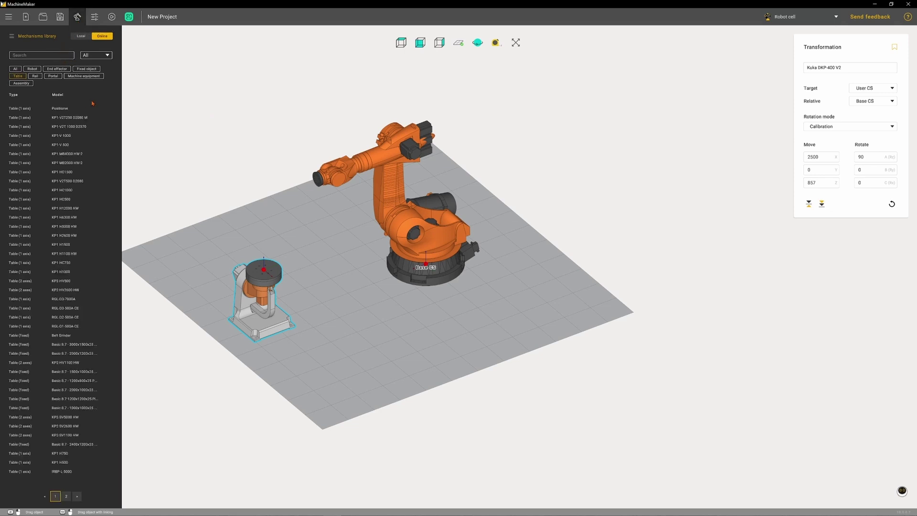
click(57, 69)
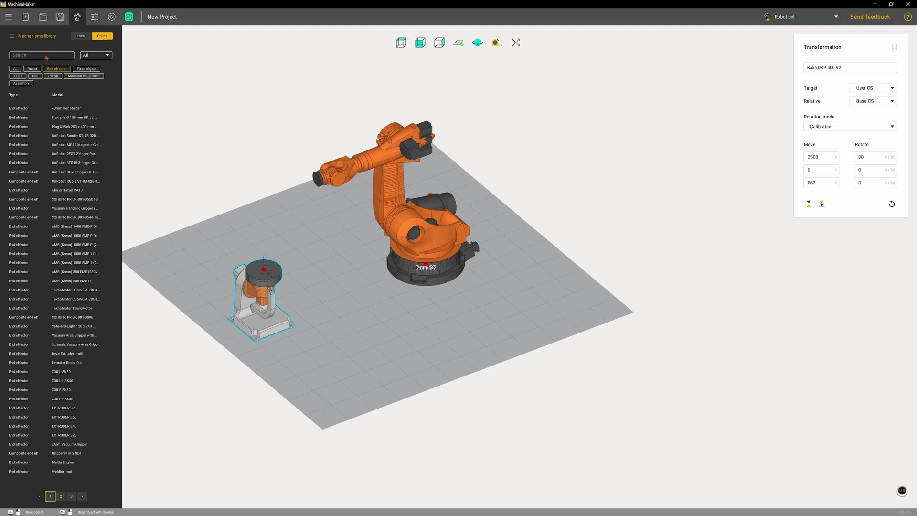
text(spindle)
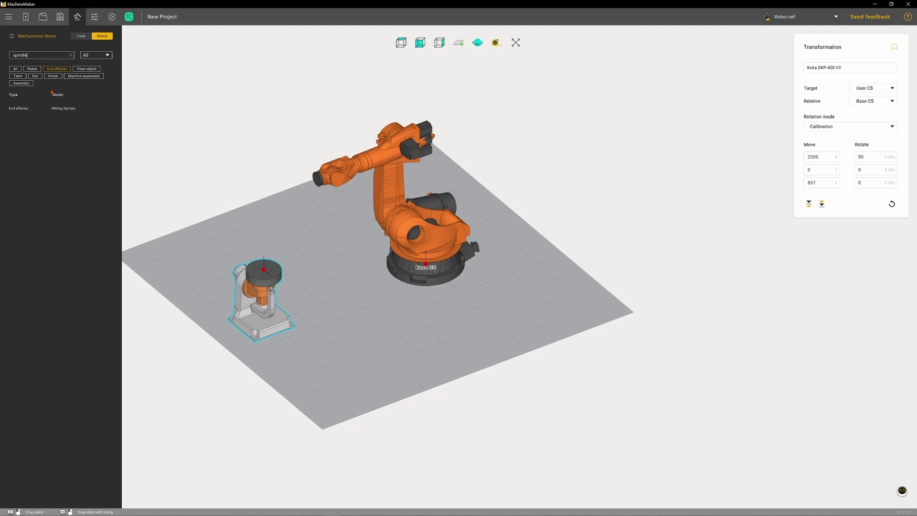
click(59, 108)
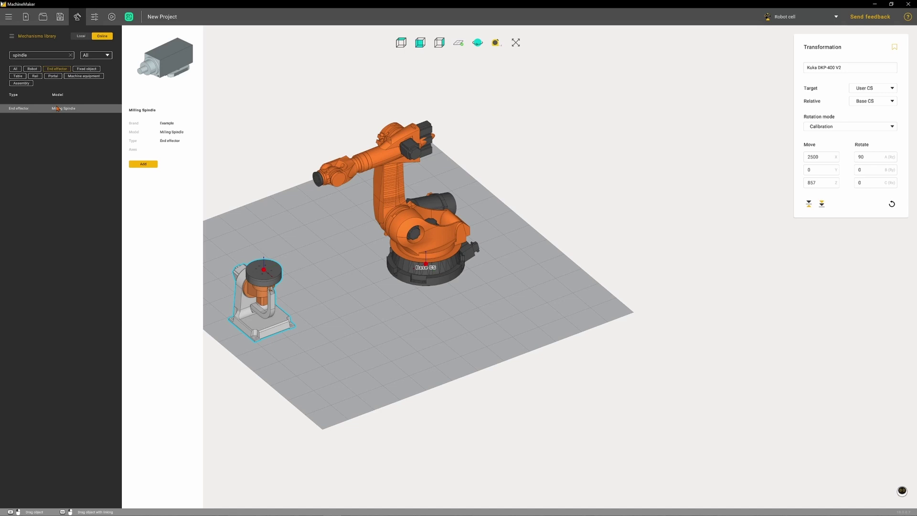
click(140, 165)
middle_drag(522, 227, 671, 199)
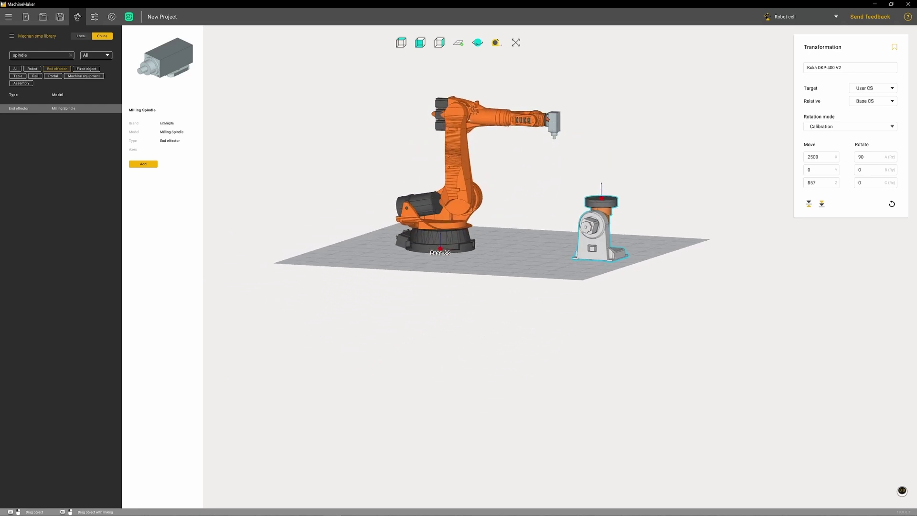
scroll(548, 119, up, 6)
middle_drag(599, 156, 597, 157)
- Offset the spindle model 40 along Z from the flange and apply the change
click(606, 164)
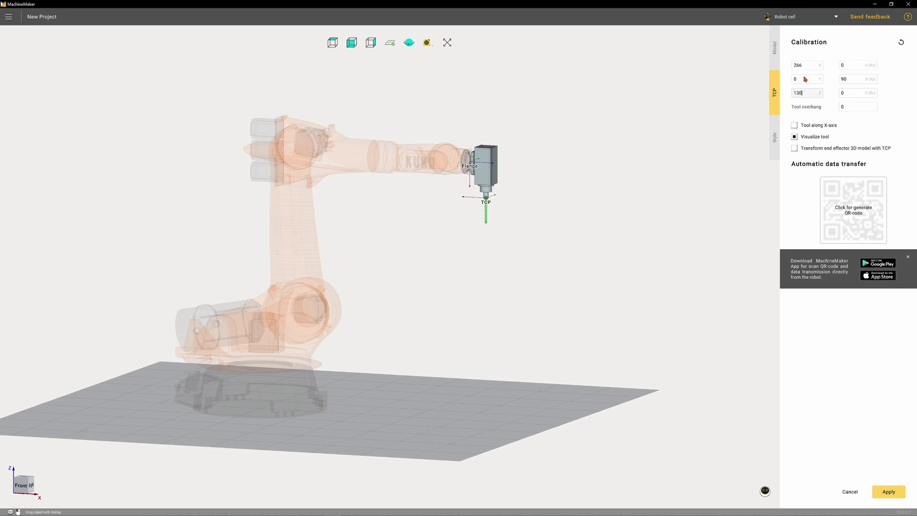
scroll(606, 176, up, 5)
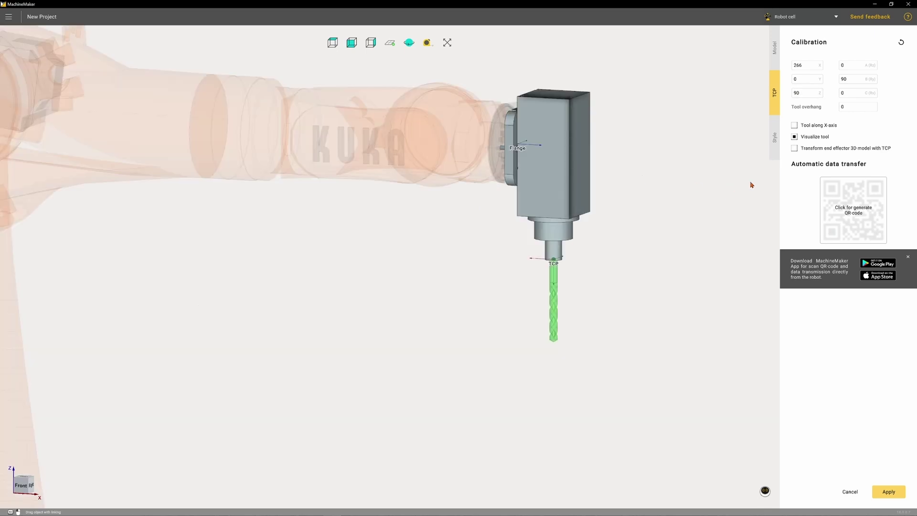
click(775, 64)
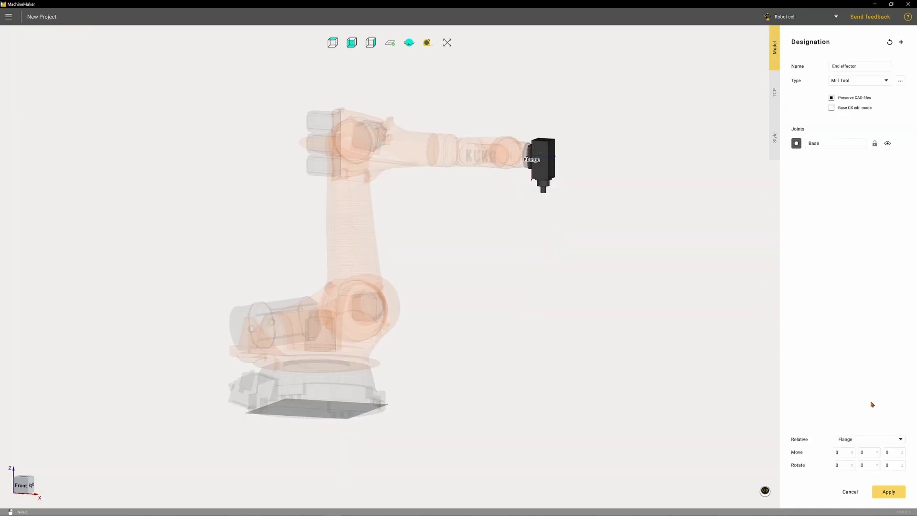
click(896, 456)
text(40)
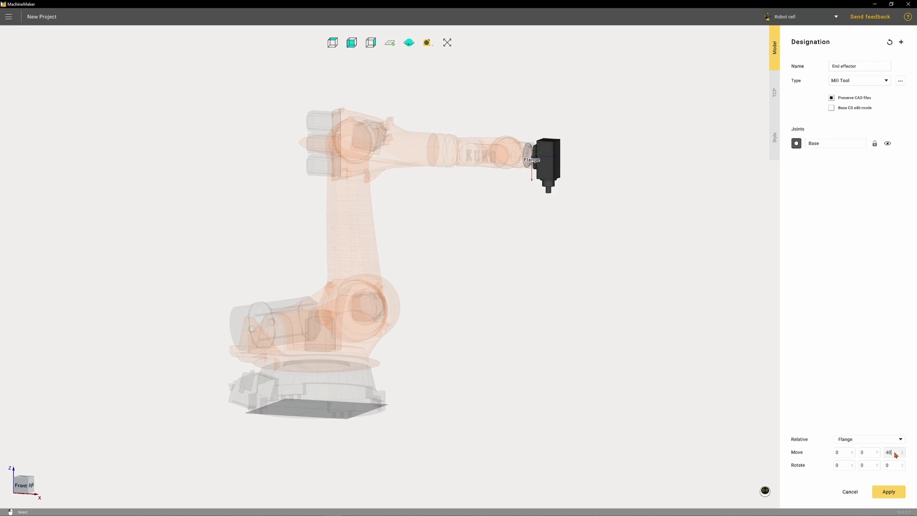
click(888, 492)
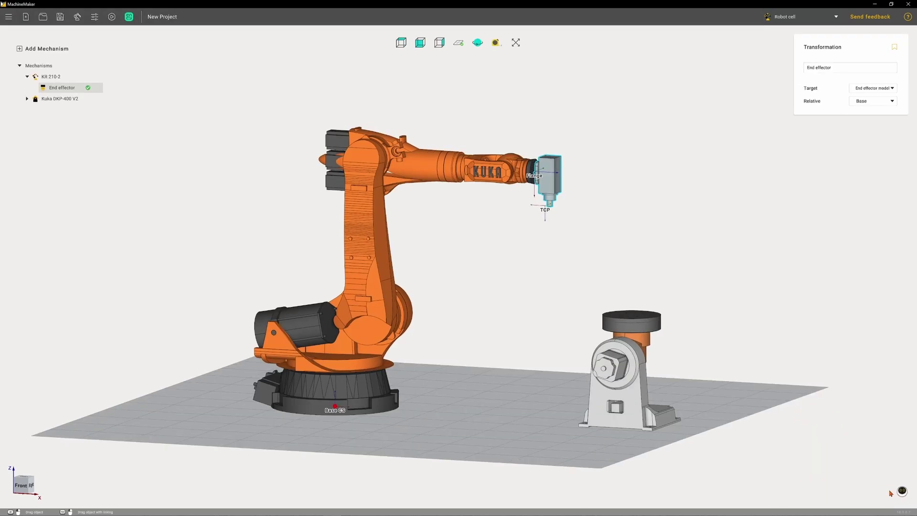
- Change the spindle's TCP calibration Z from 90 to 130 and apply it
double_click(552, 191)
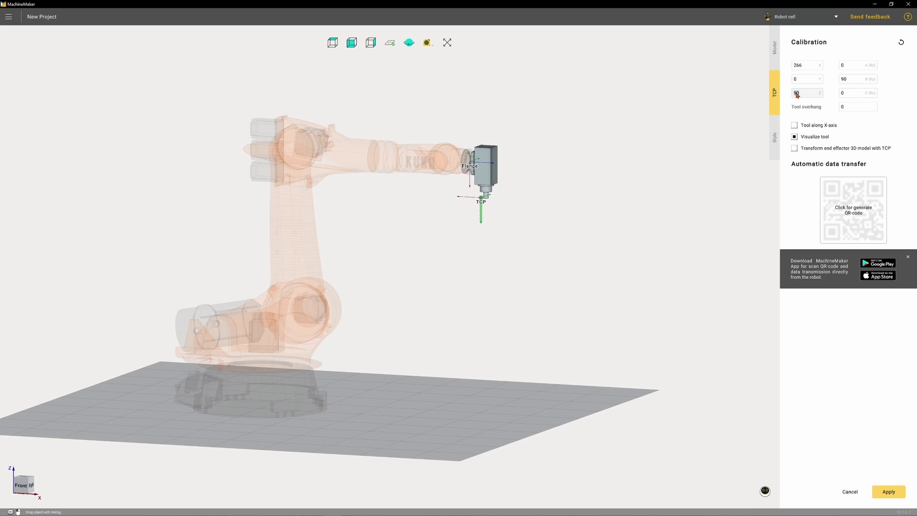
text(130)
scroll(522, 195, up, 5)
middle_drag(521, 217, 538, 204)
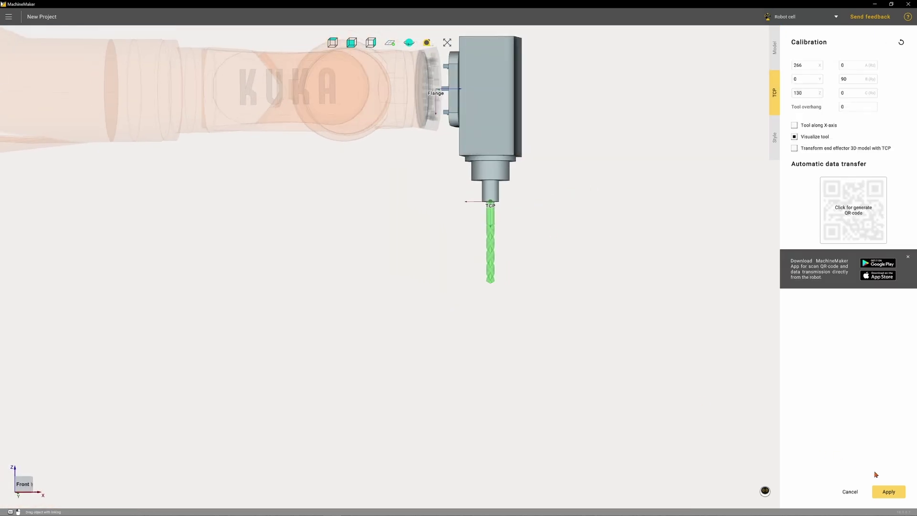
click(888, 491)
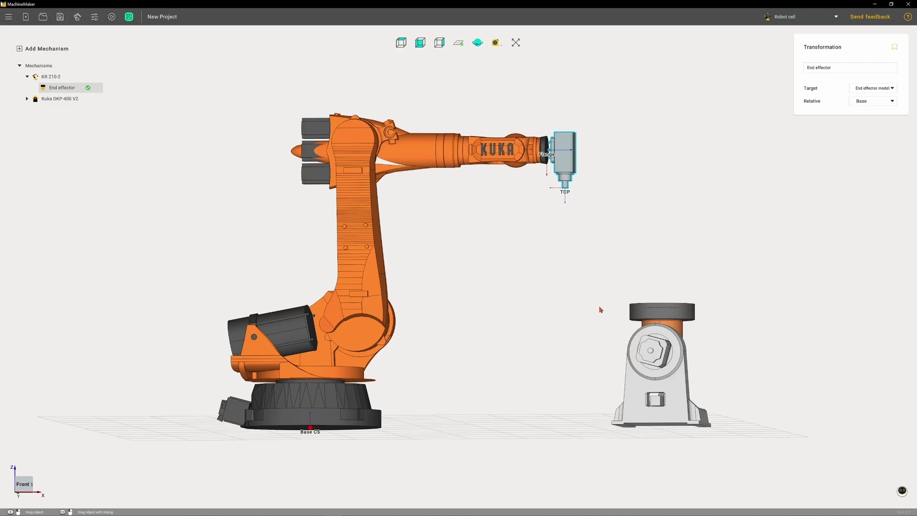
- Save the cell as KR 210-2.xml on the Desktop and export it to ENCY
click(60, 17)
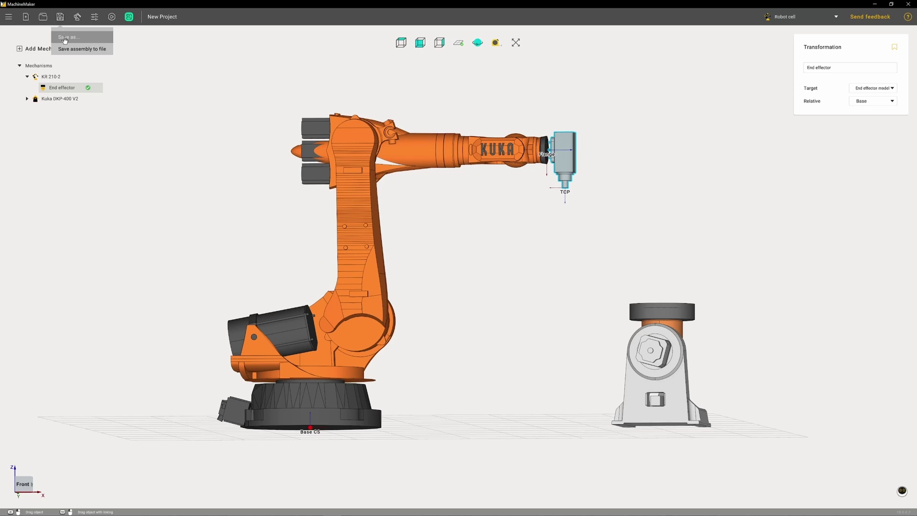
click(64, 38)
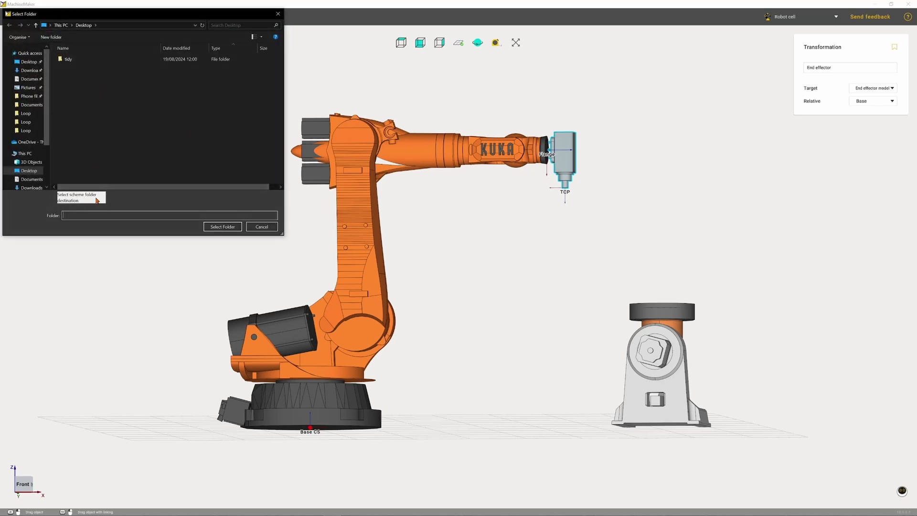
click(29, 170)
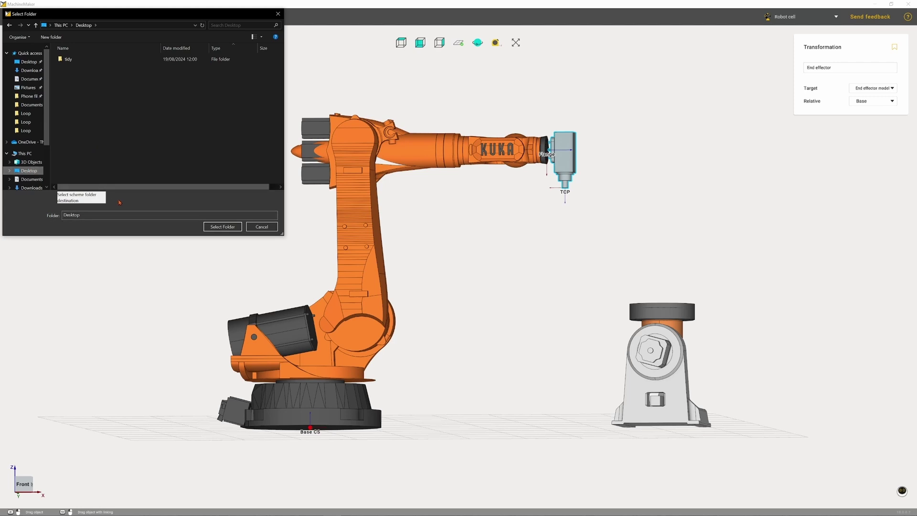
click(222, 227)
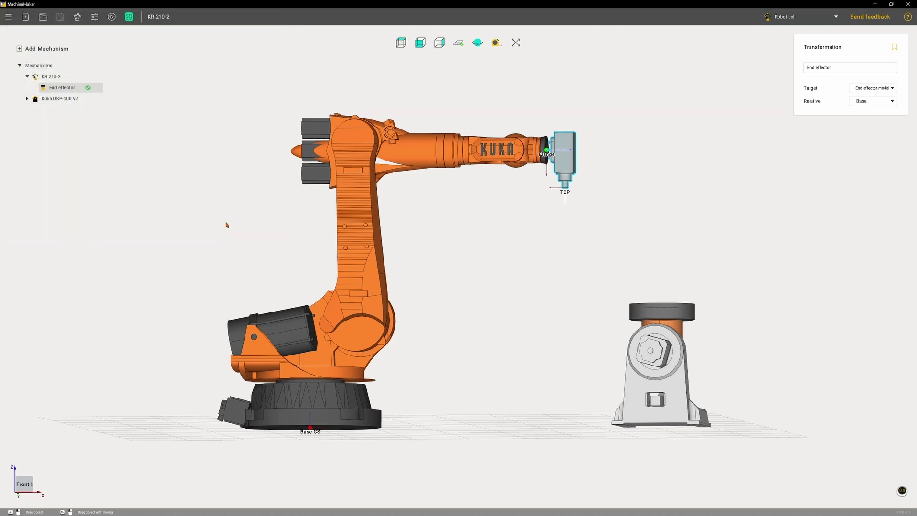
click(125, 22)
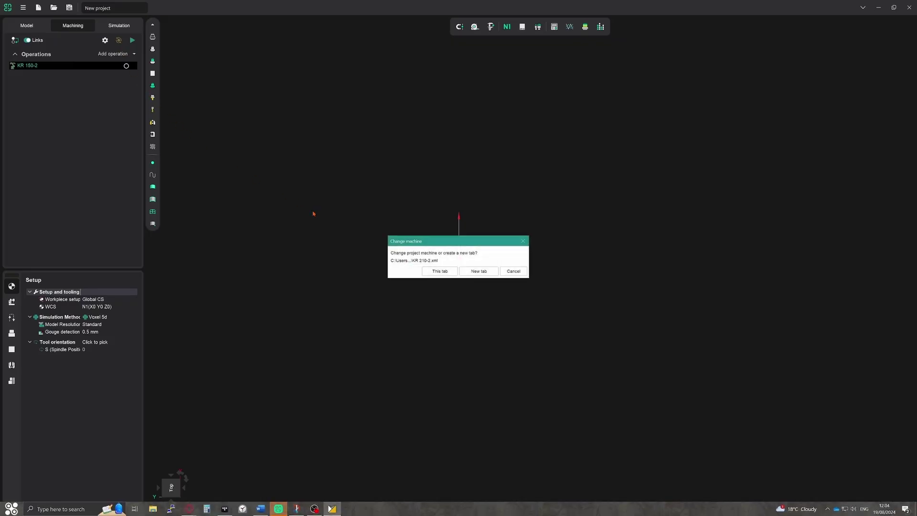
- Load the KR 210-2 cell into this project, show the machine, zoomed to extents in top-front view
click(436, 272)
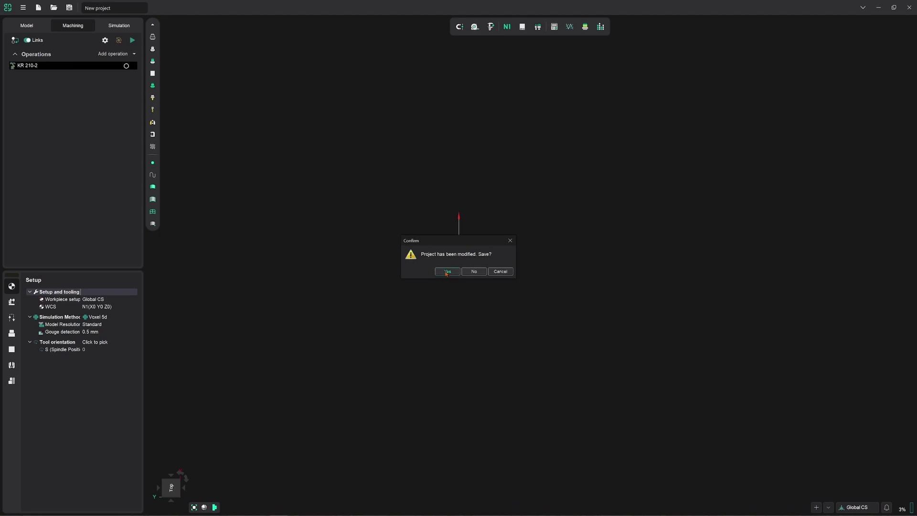
click(464, 272)
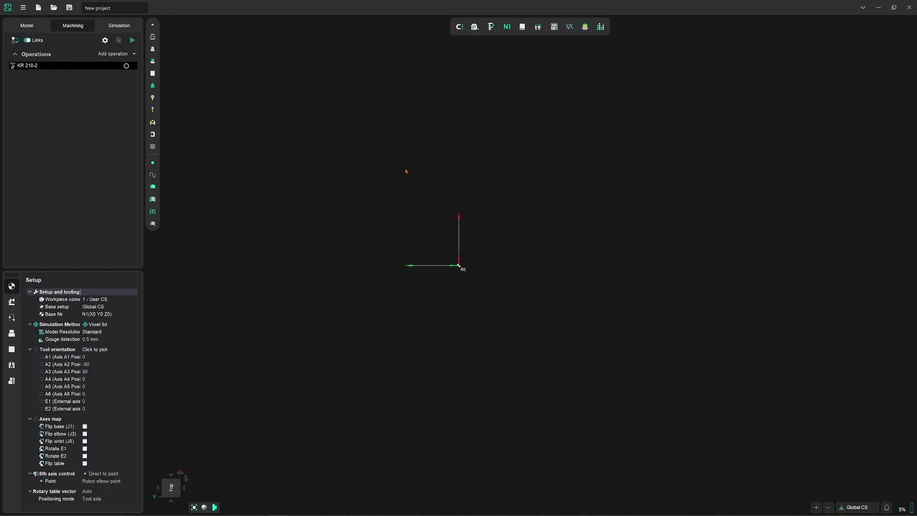
click(153, 134)
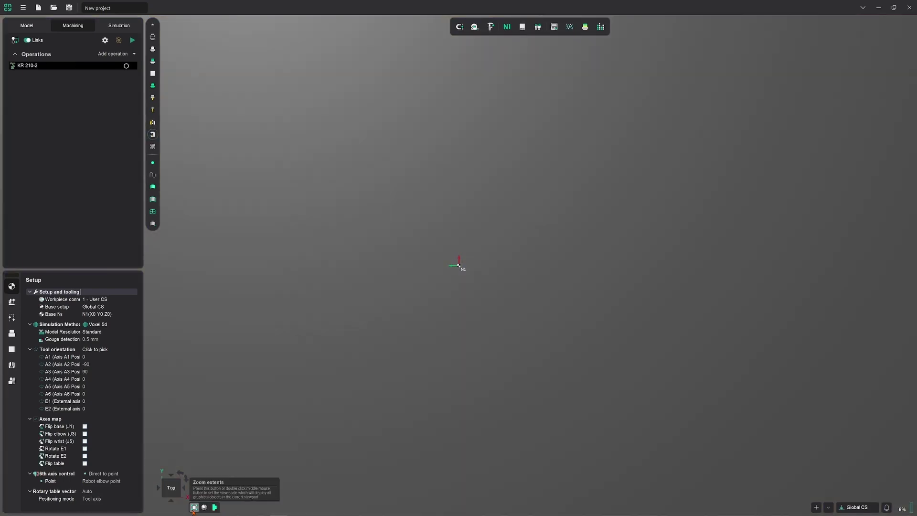
click(194, 507)
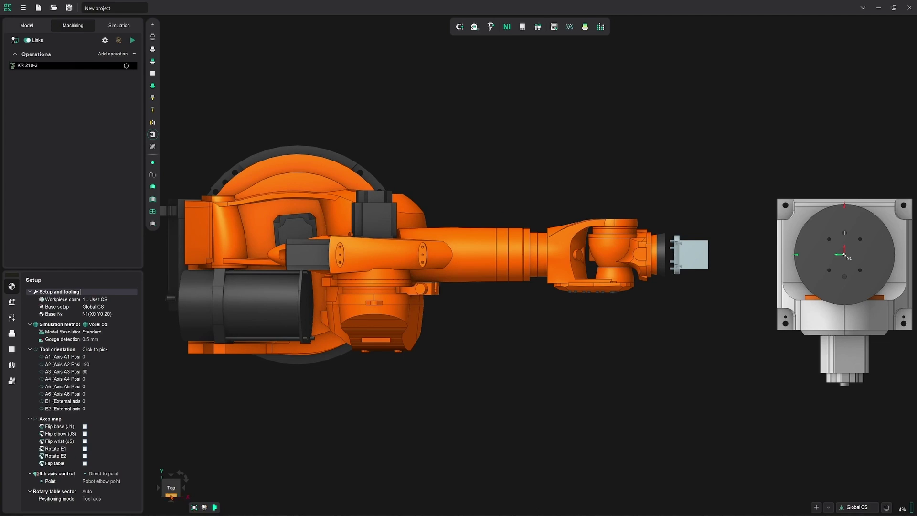
click(171, 496)
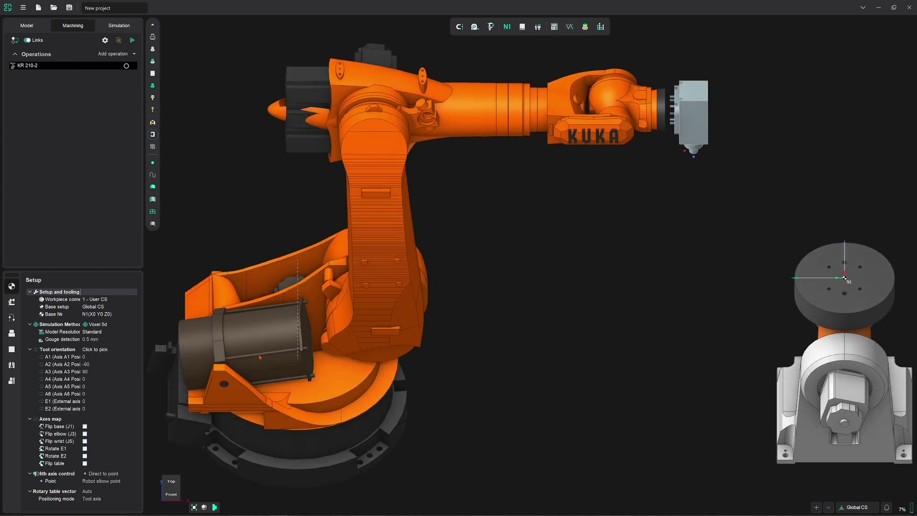